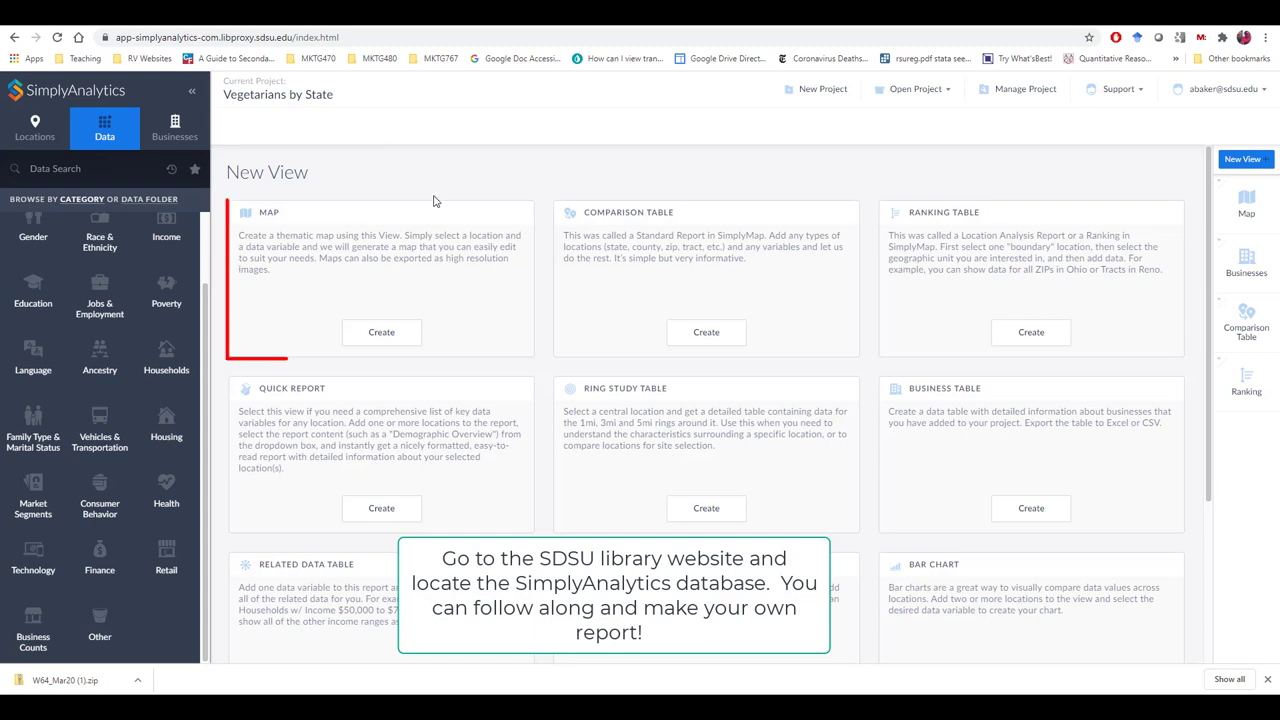
Step: Create a new map view, Map 2, from the Map card
left_click(381, 332)
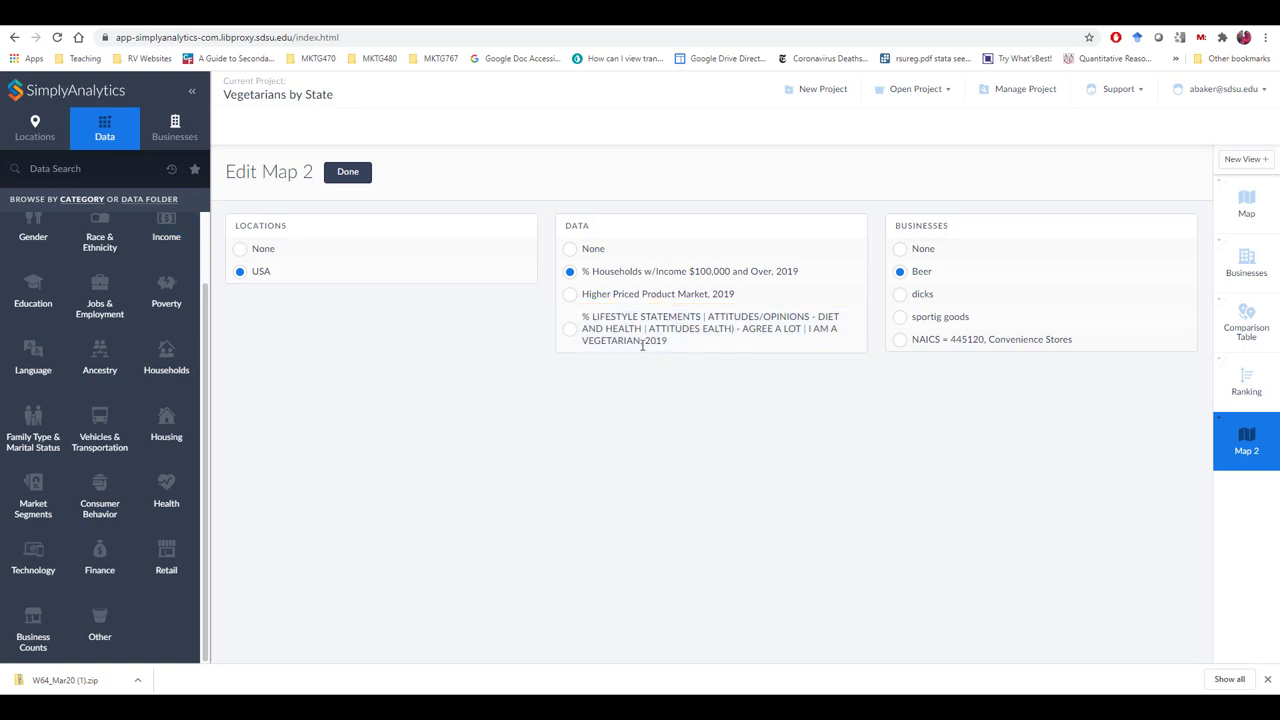
Step: Search 'vegetarian' and set Map 2's data to % Lifestyle Statements – I am a vegetarian, 2019
left_click(55, 168)
type("vegetarin")
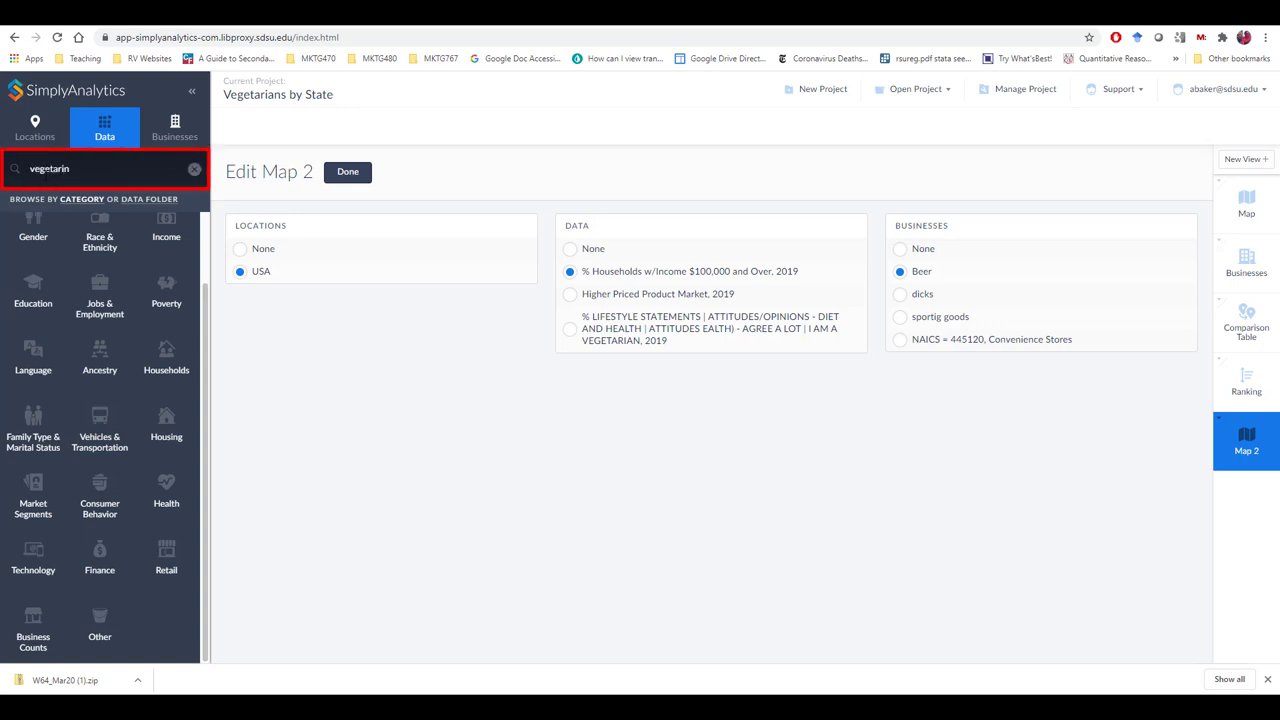
key("BackSpace")
type("an")
key("Return")
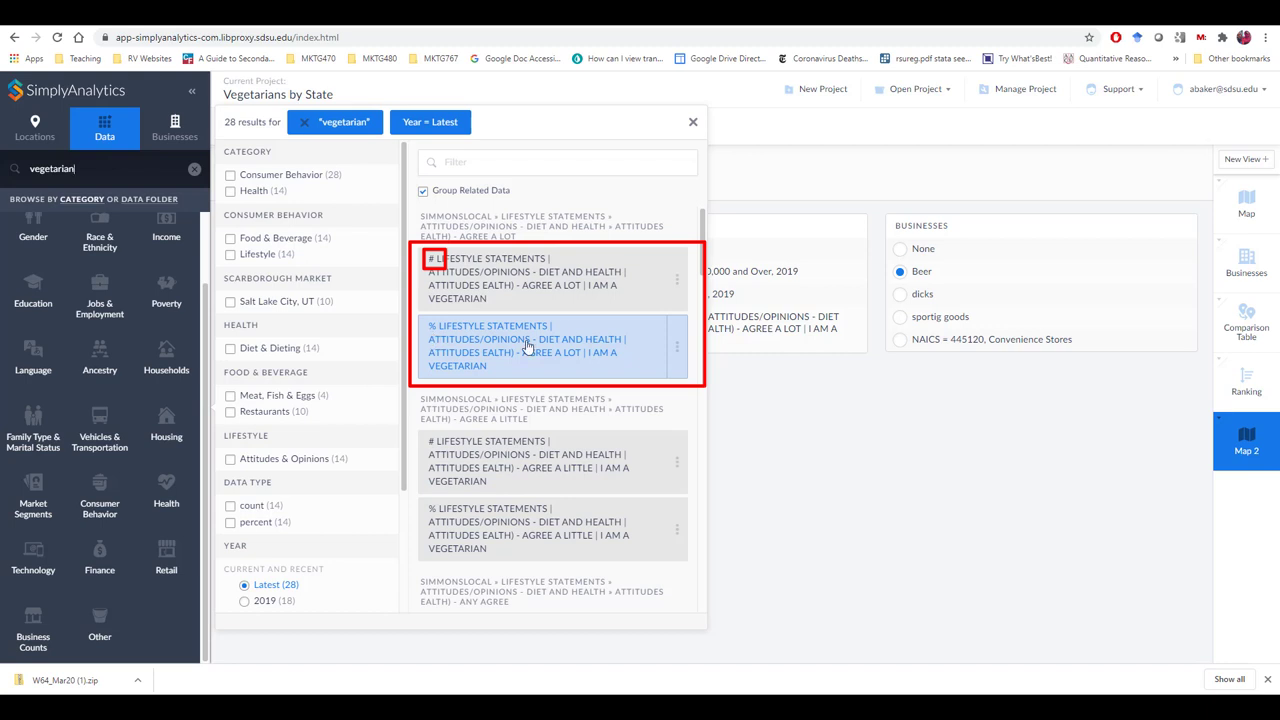
left_click(600, 346)
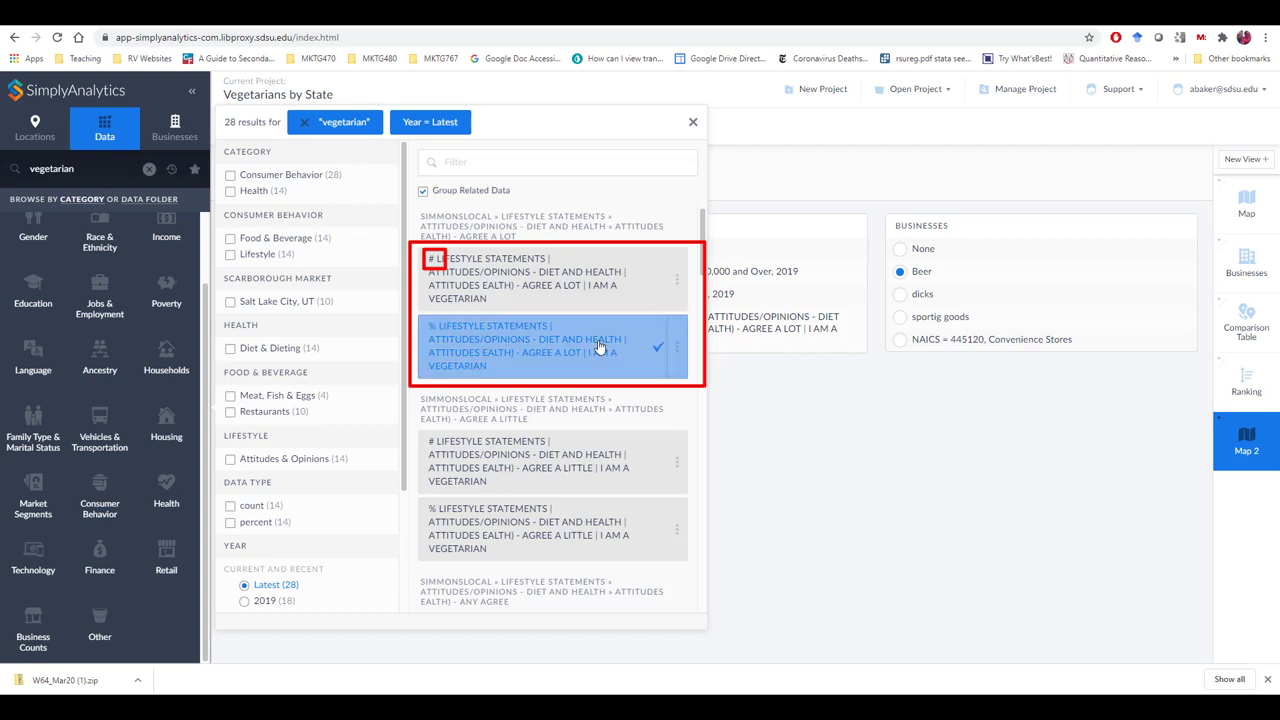
left_click(692, 121)
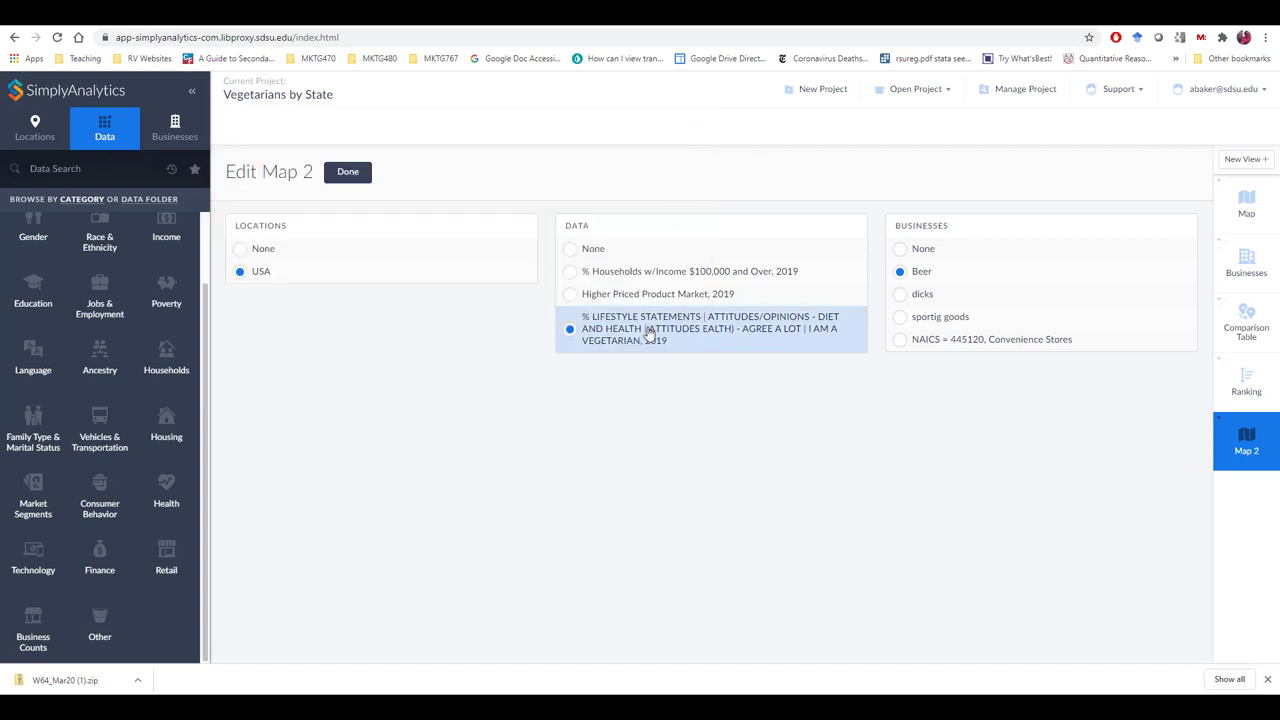
Step: Set Businesses to None and render the county map of percent vegetarian, 0.14%–17.47%
left_click(897, 252)
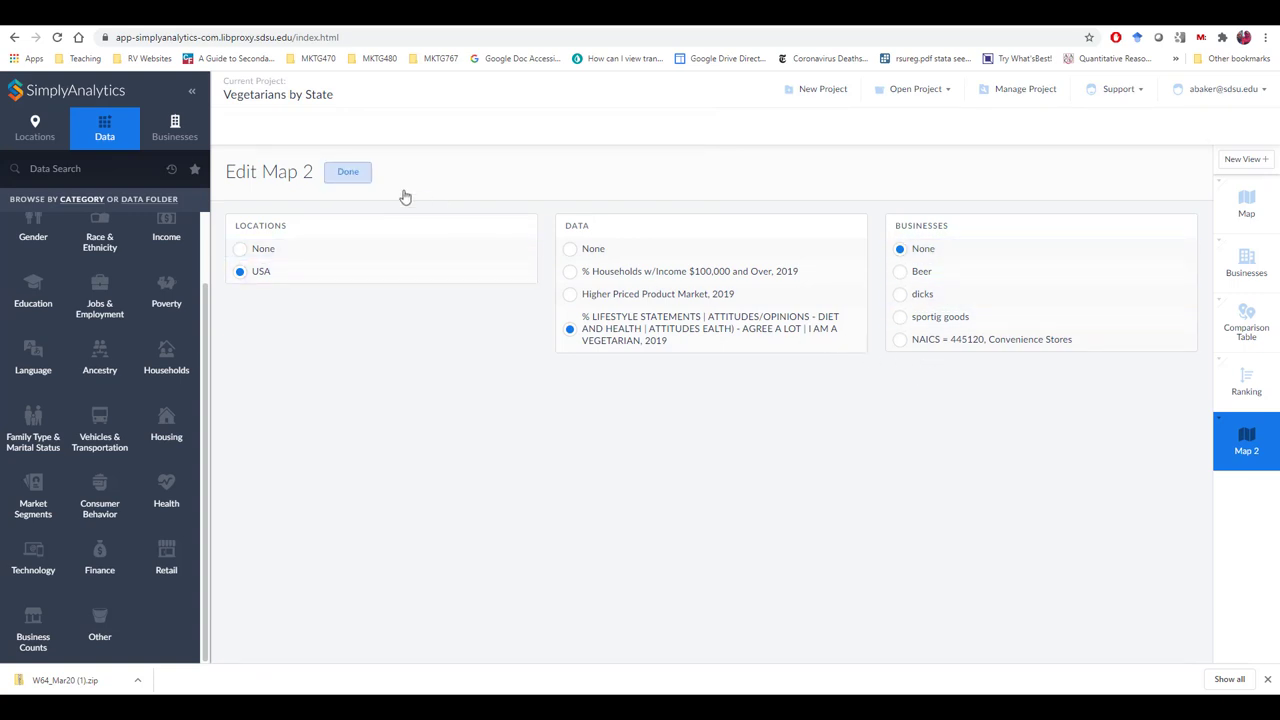
left_click(357, 173)
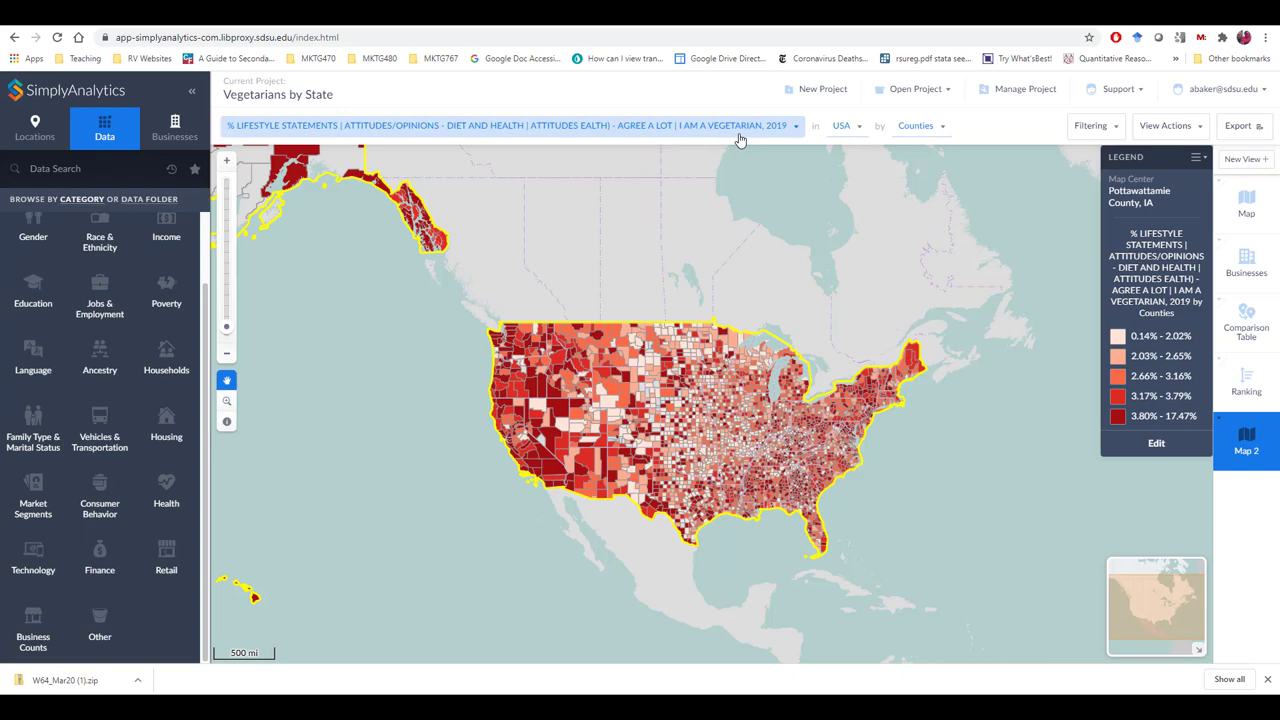
Step: Zoom the vegetarian map to fill the view with the continental USA
left_click(838, 126)
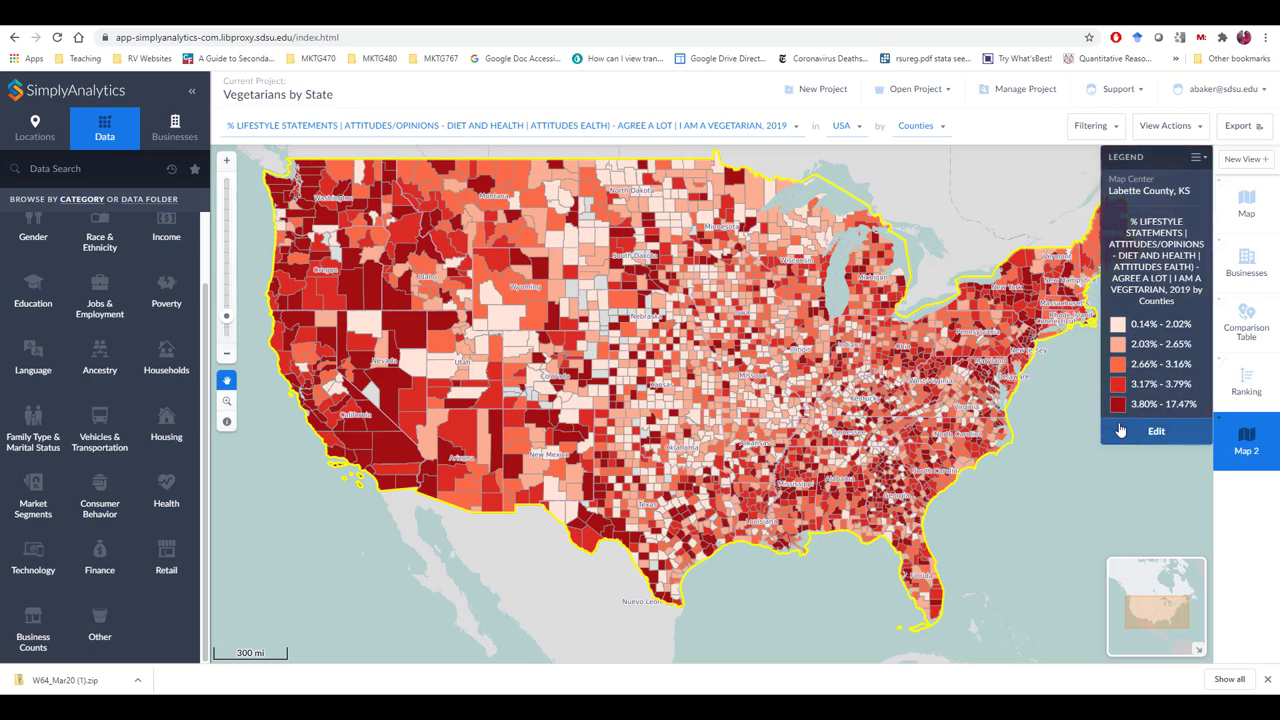
left_click(925, 135)
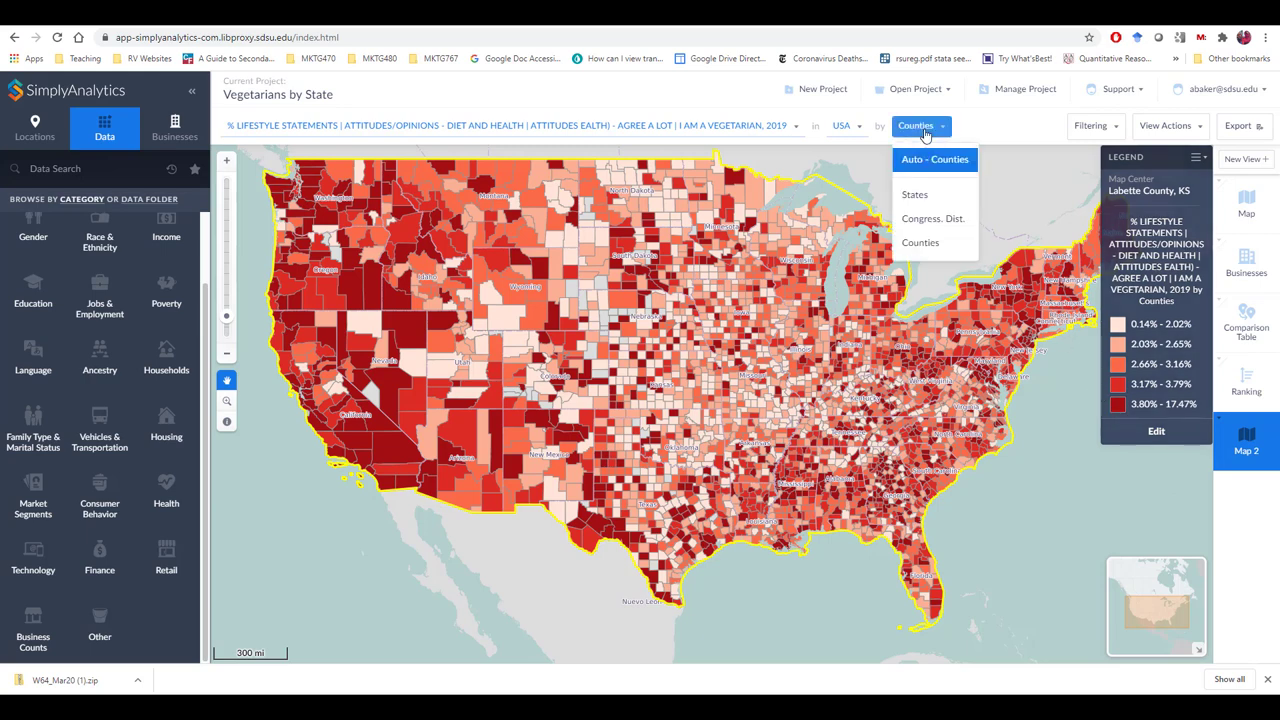
Step: Switch the map's geography from Counties to States
left_click(916, 195)
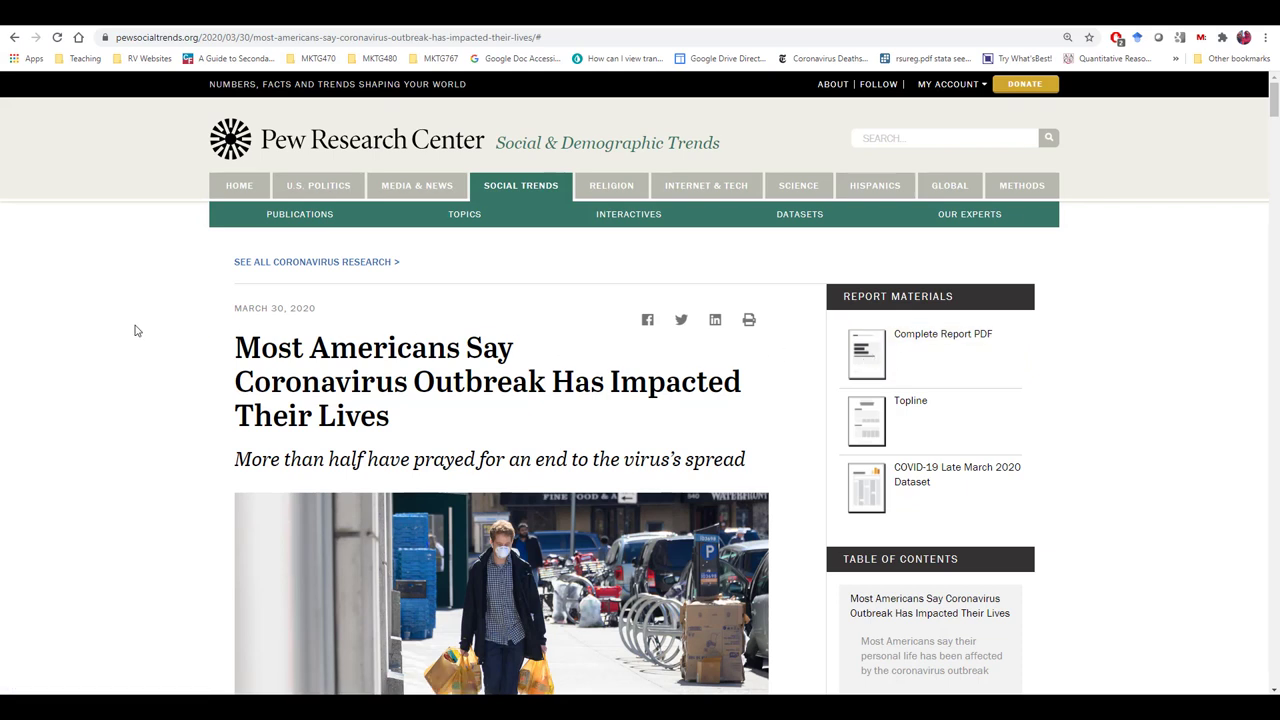
scroll(137, 330, "down", 1)
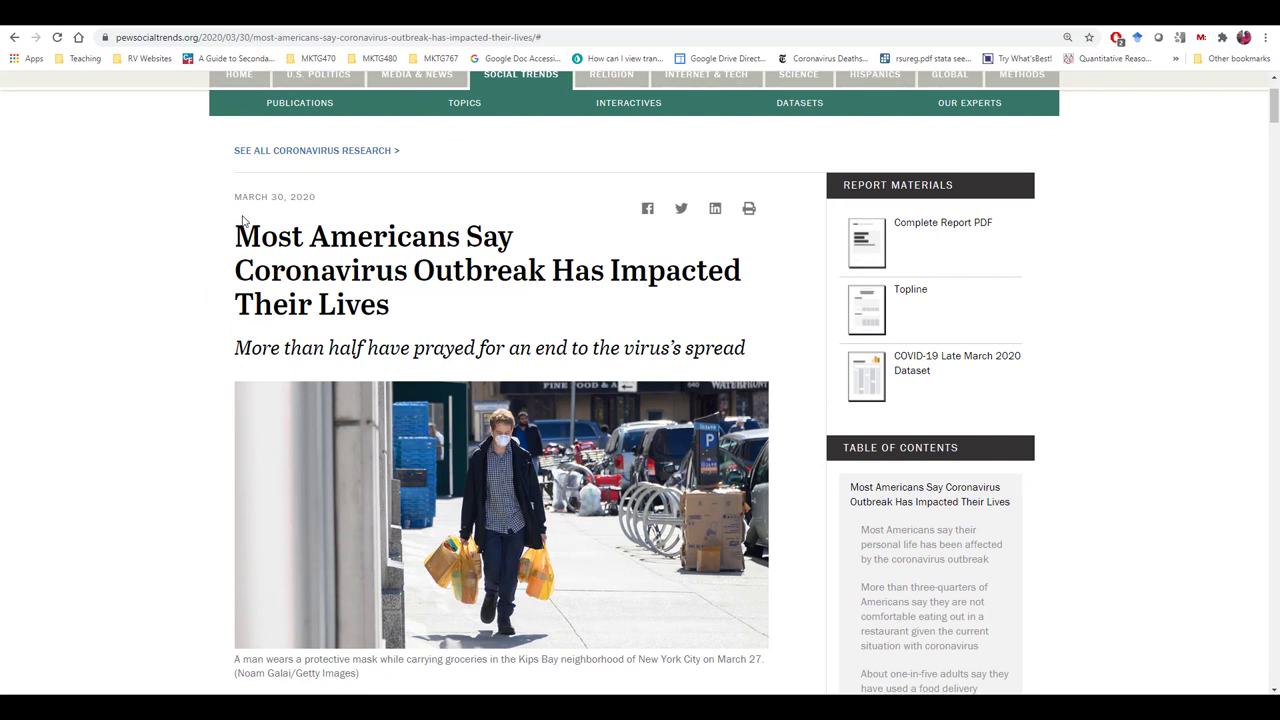
scroll(174, 390, "down", 5)
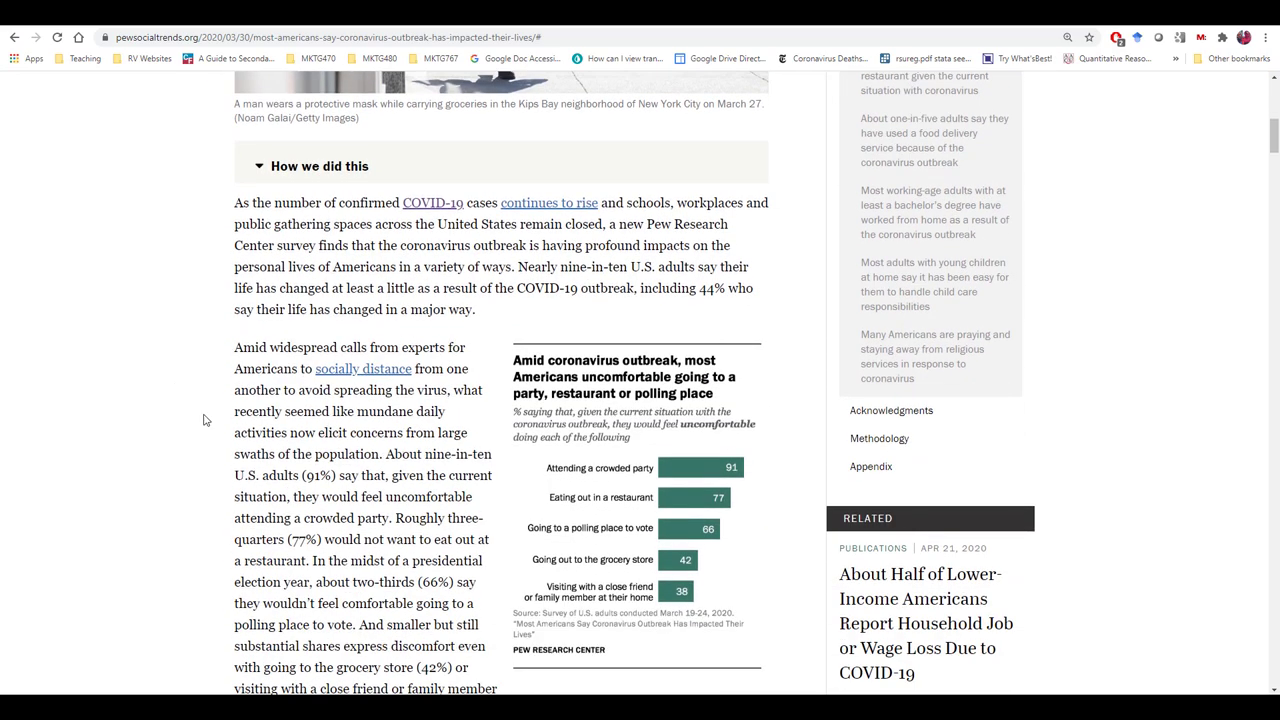
scroll(203, 420, "down", 2)
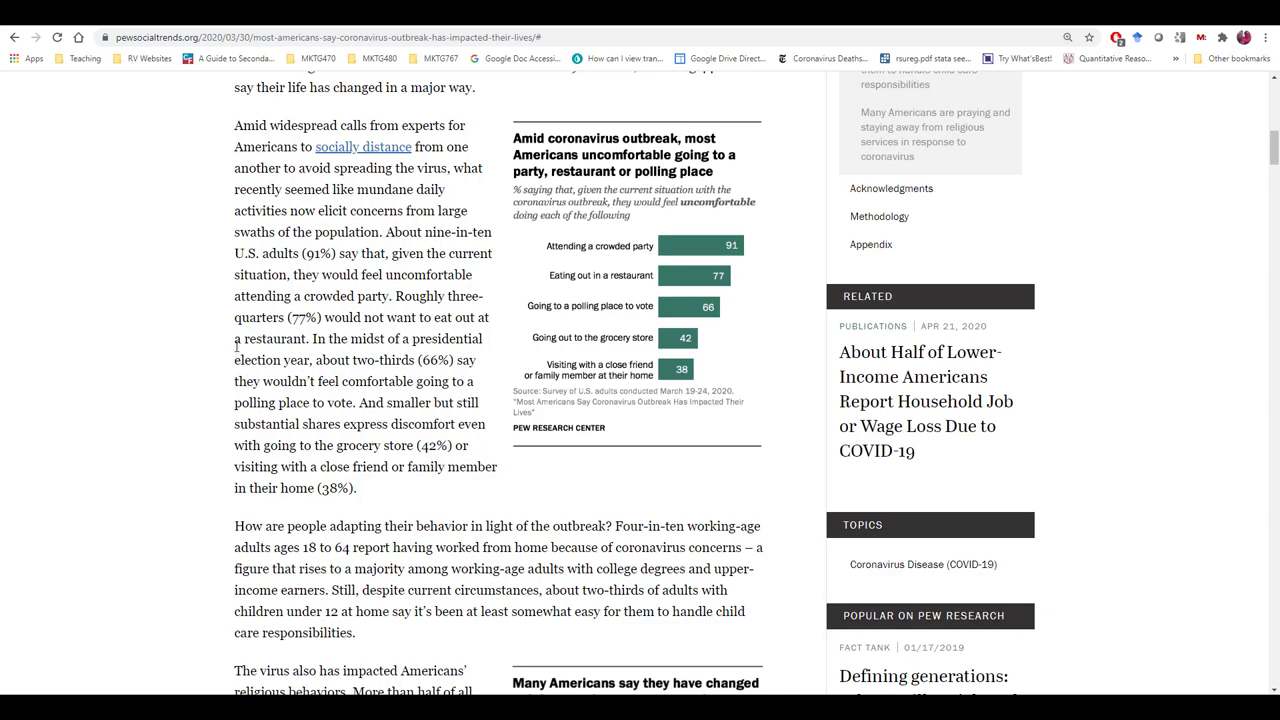
left_click_drag(1274, 148, 1275, 208)
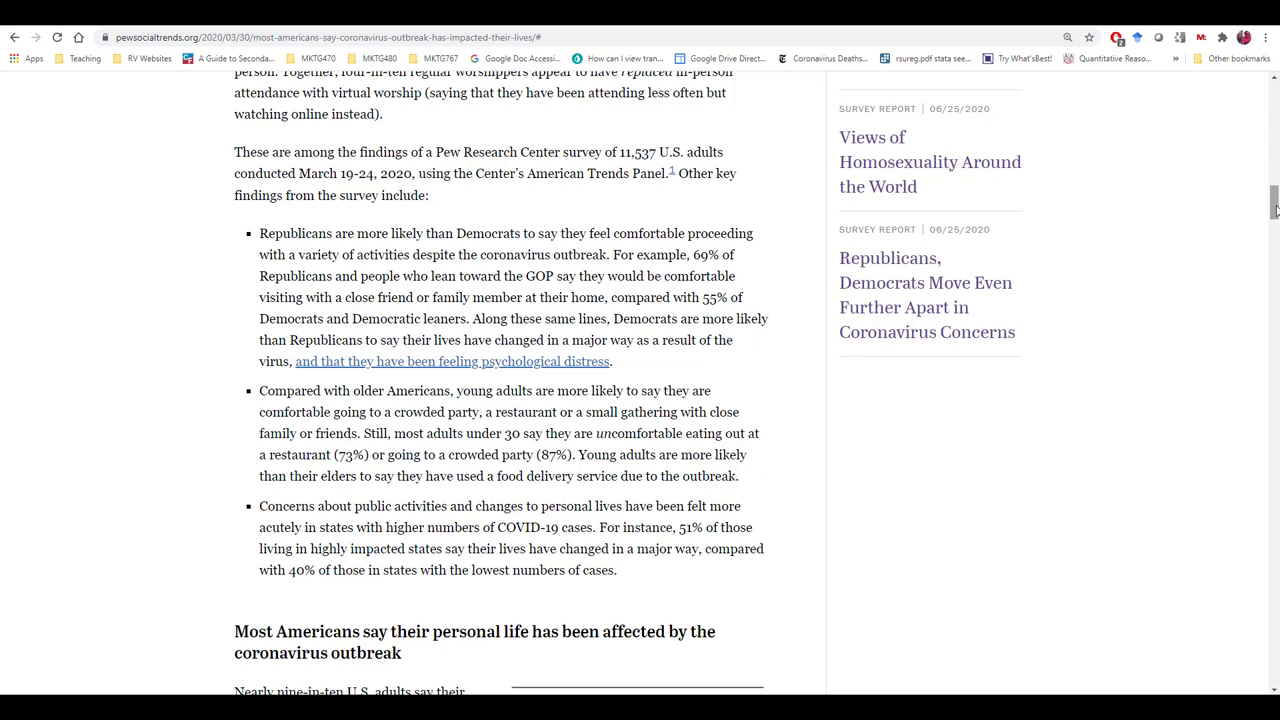
left_click_drag(1275, 208, 1277, 165)
scroll(1277, 167, "up", 5)
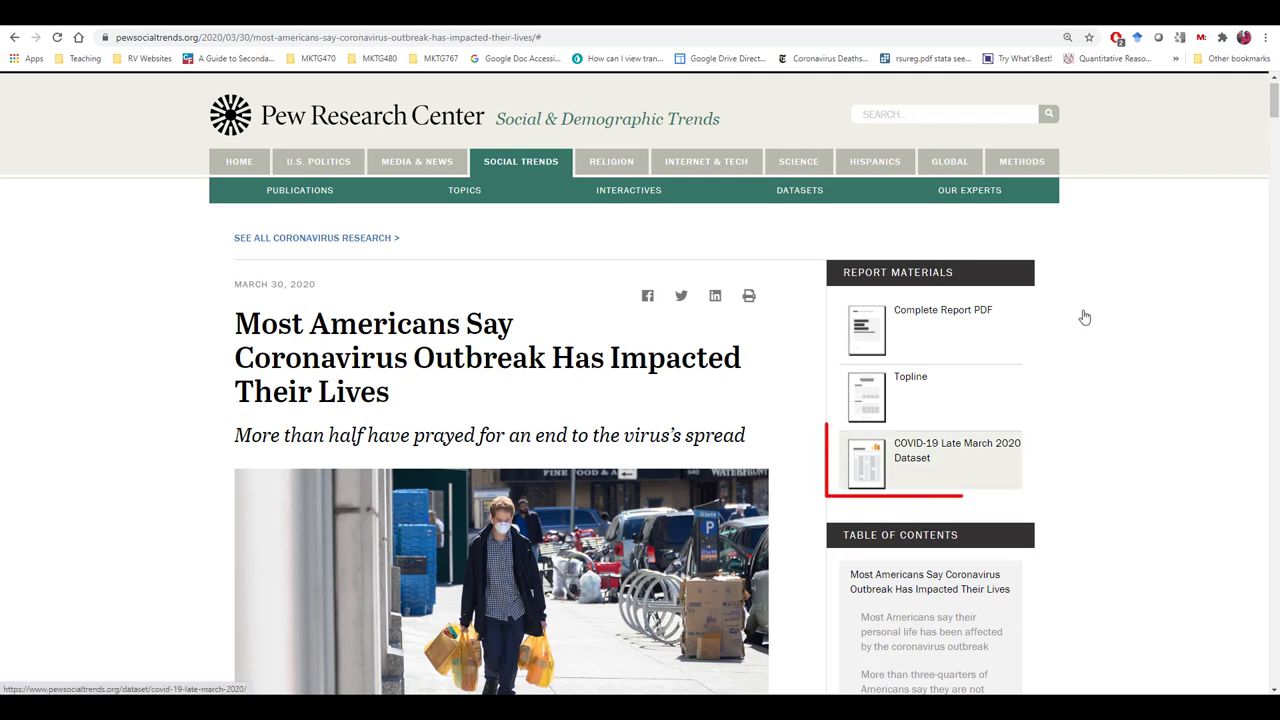
Step: Download the COVID-19 Late March 2020 dataset and bring up its SPSS window
left_click(927, 473)
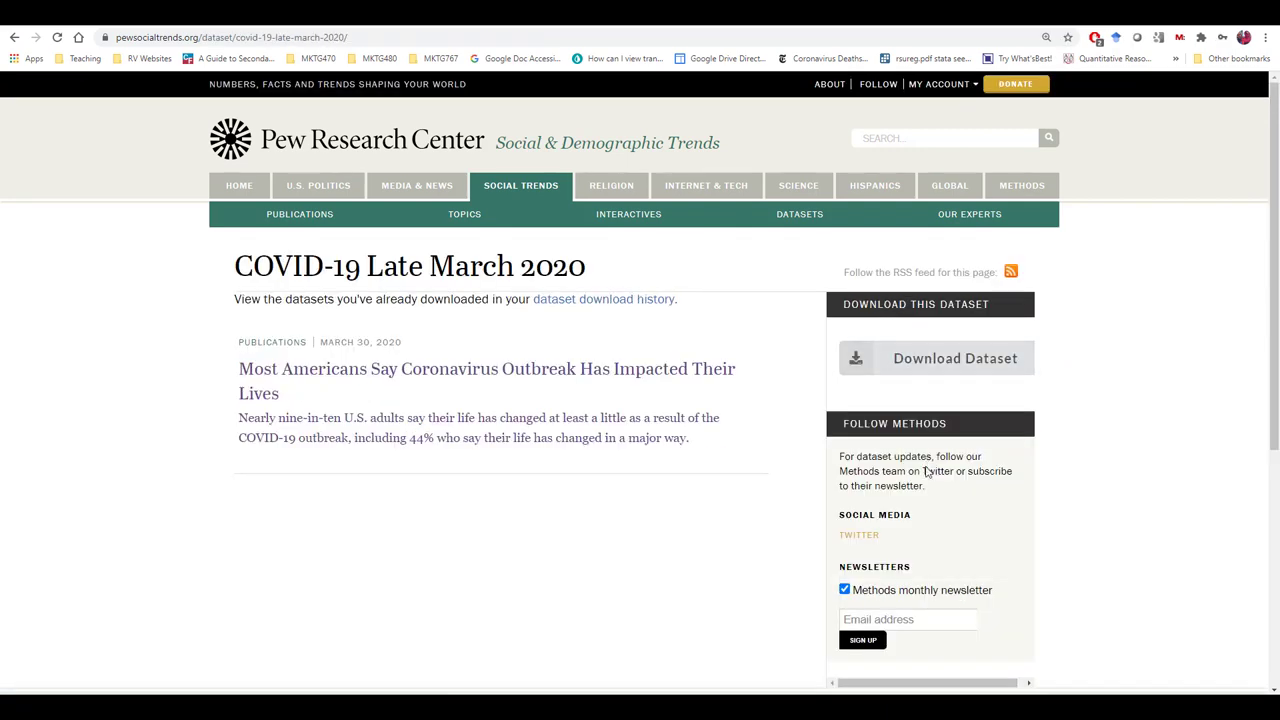
left_click(950, 363)
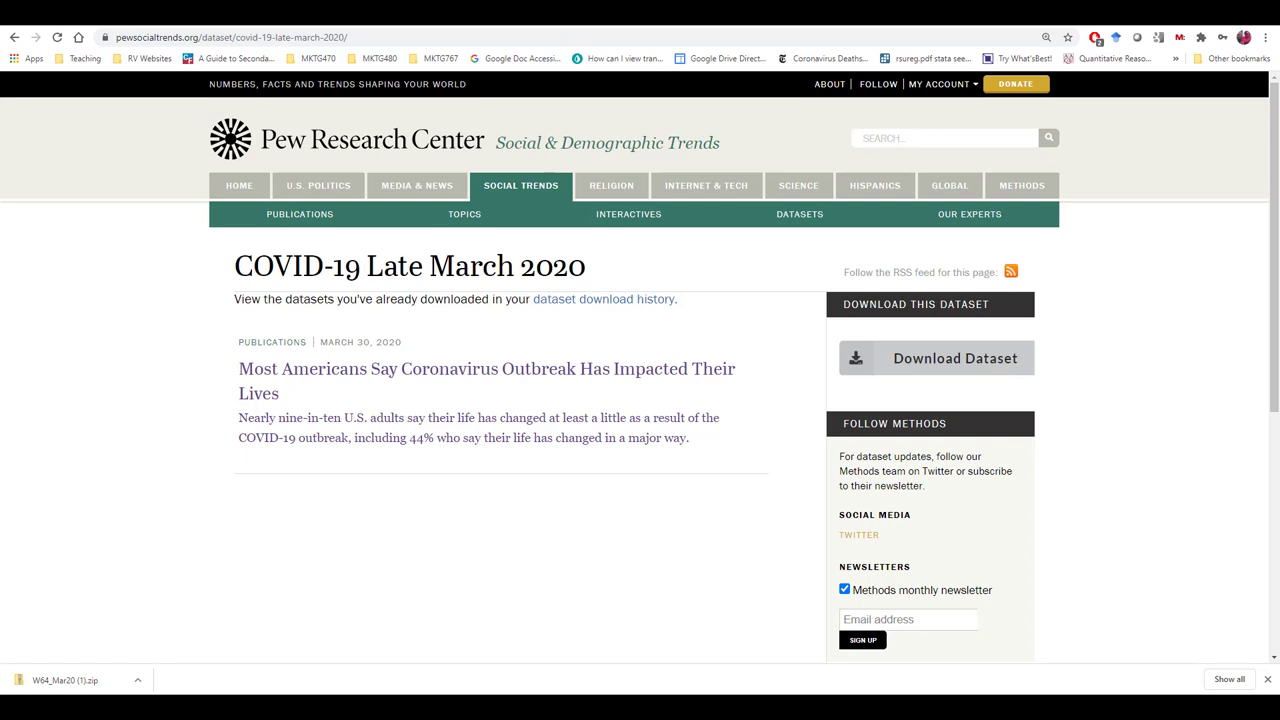
mouse_move(645, 678)
left_click(714, 645)
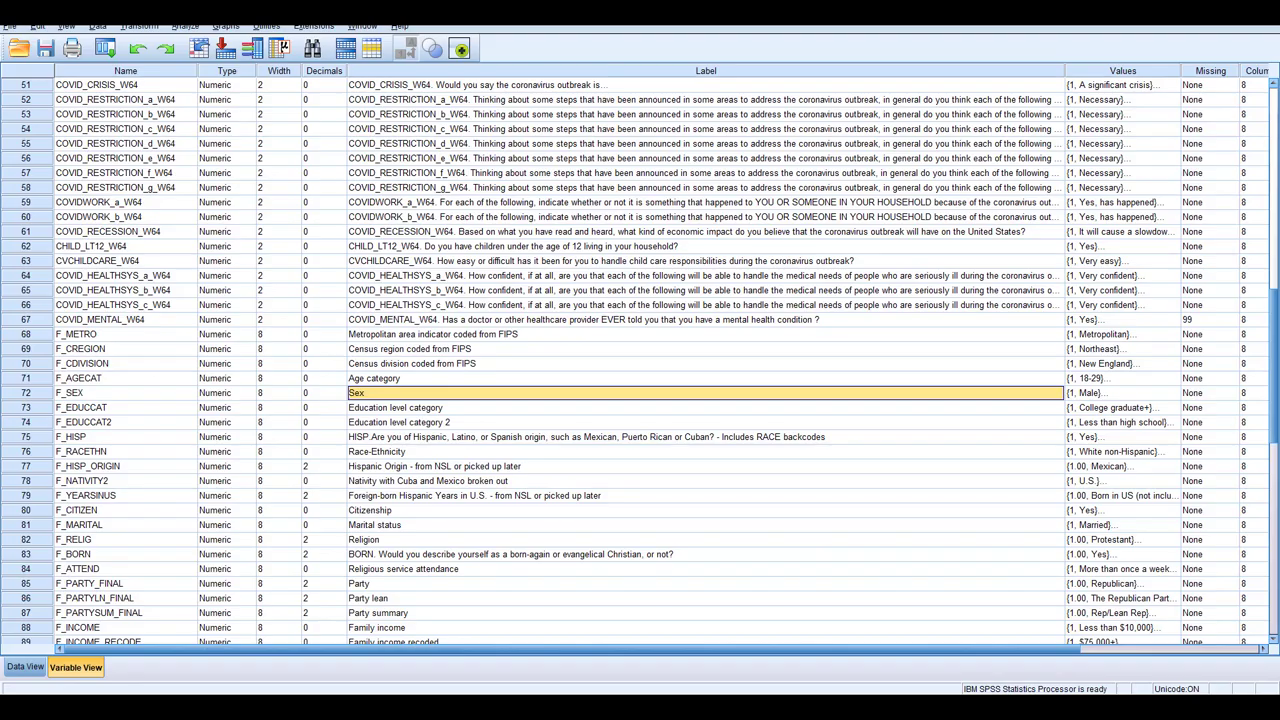
Step: Show the case data in Data View and jump to the last case, row 11537
left_click(27, 667)
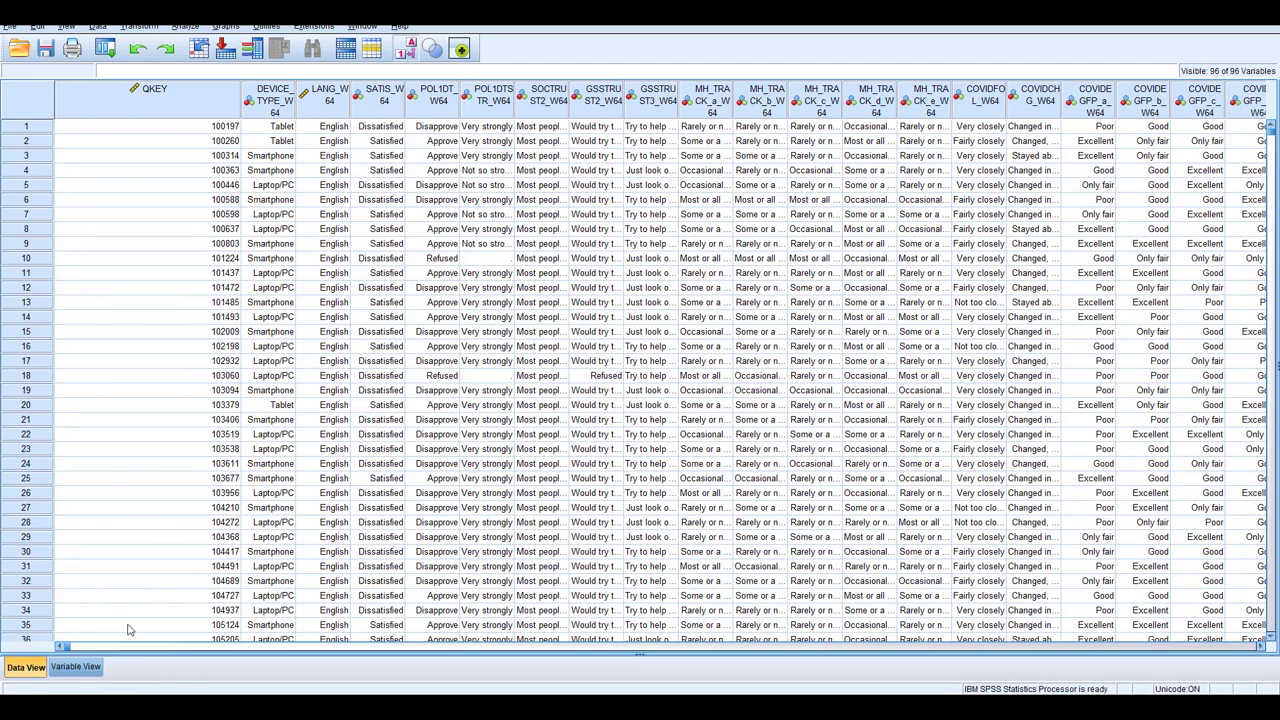
scroll(1271, 137, "down", 5)
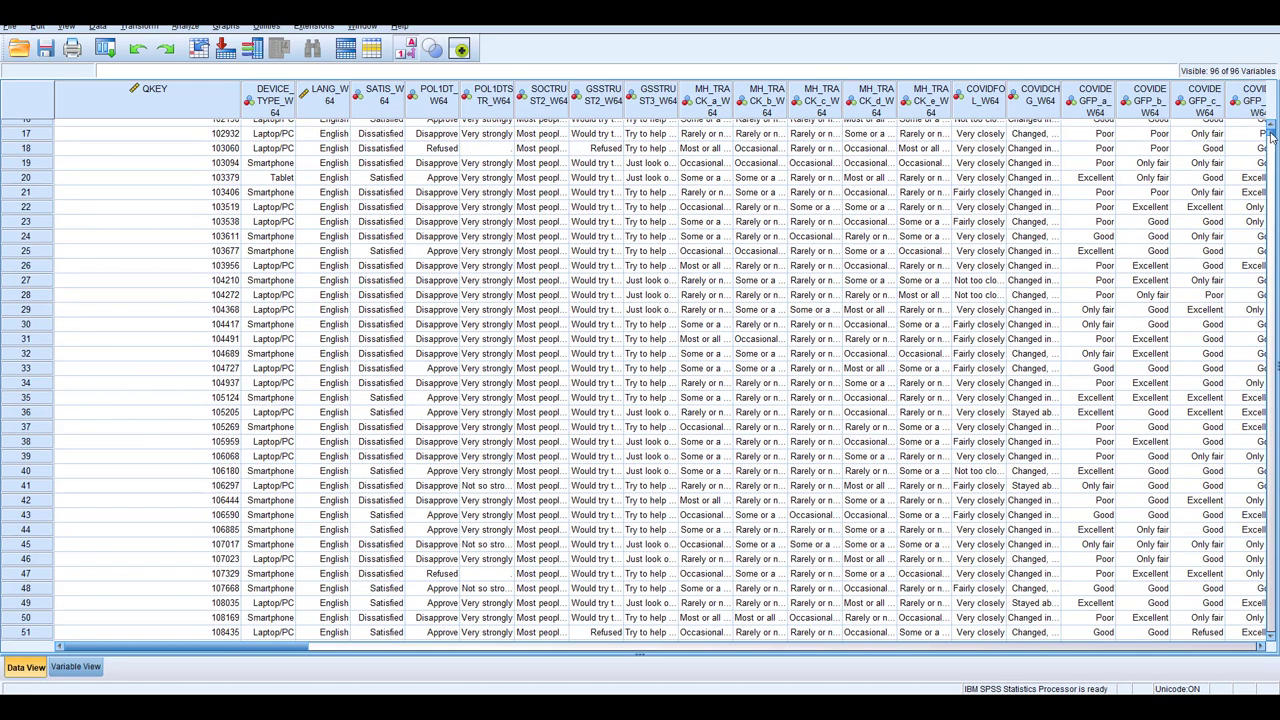
left_click_drag(1271, 137, 1269, 628)
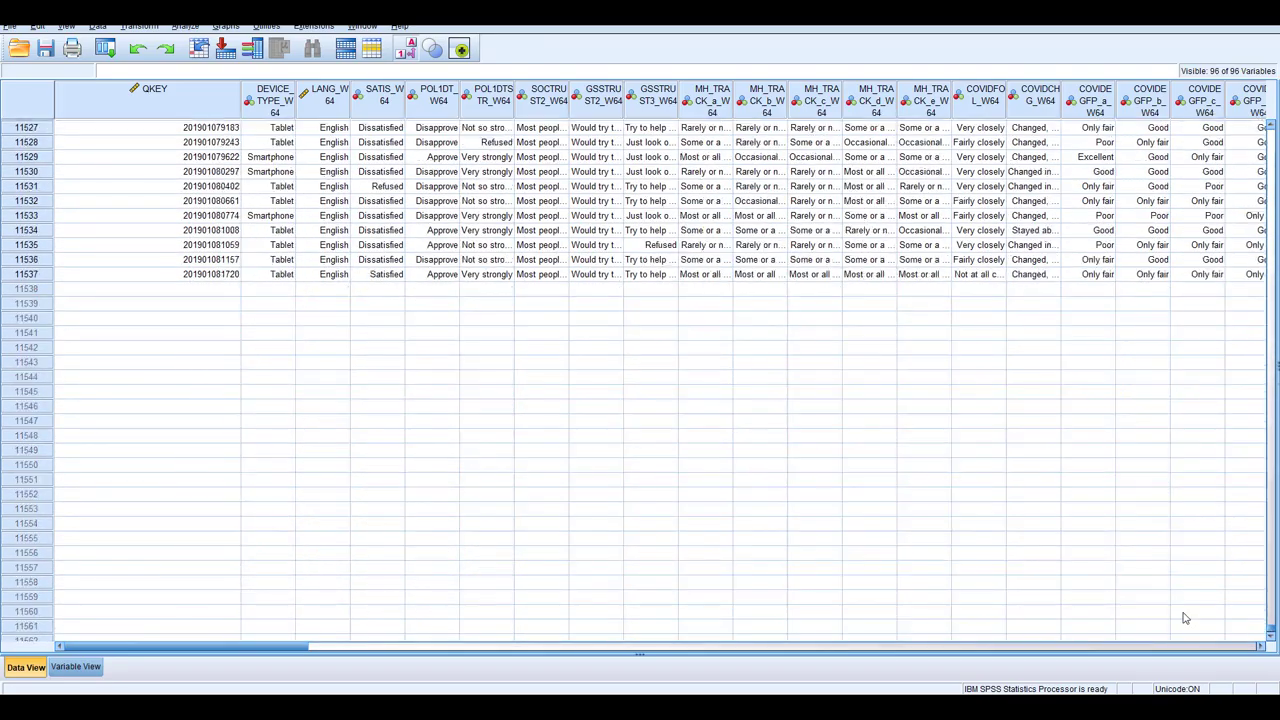
left_click(15, 276)
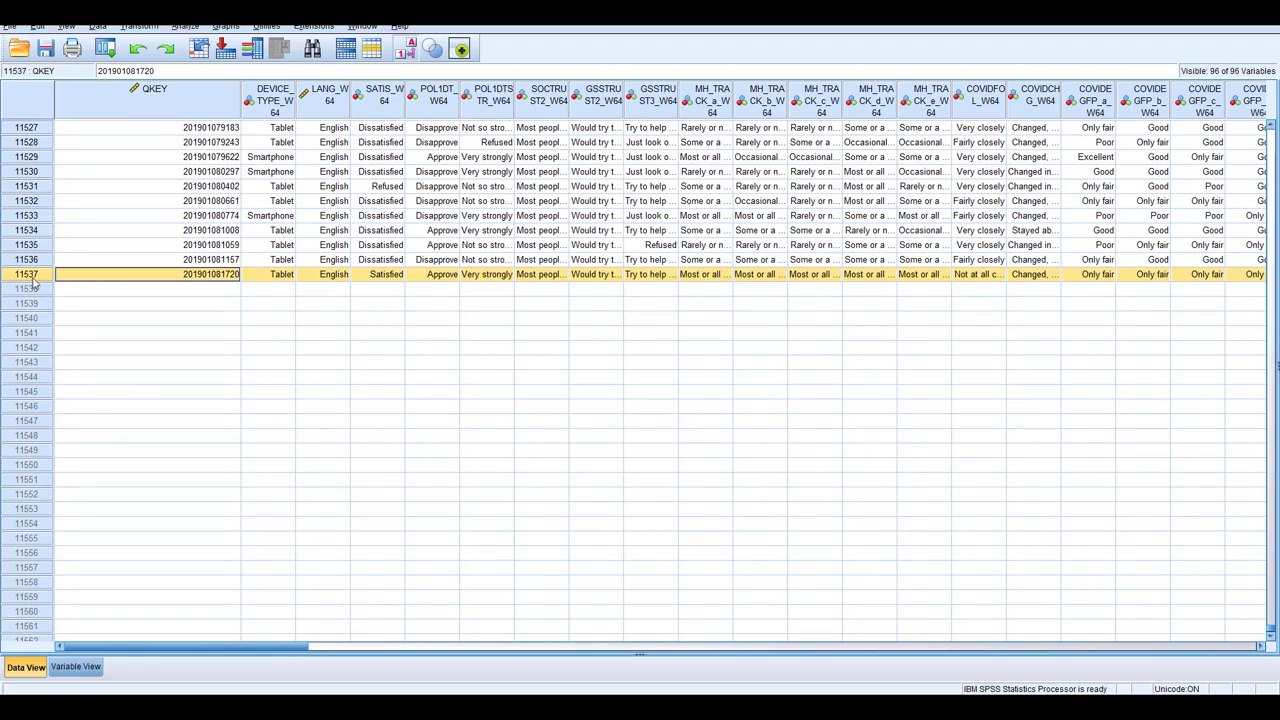
left_click_drag(207, 650, 268, 652)
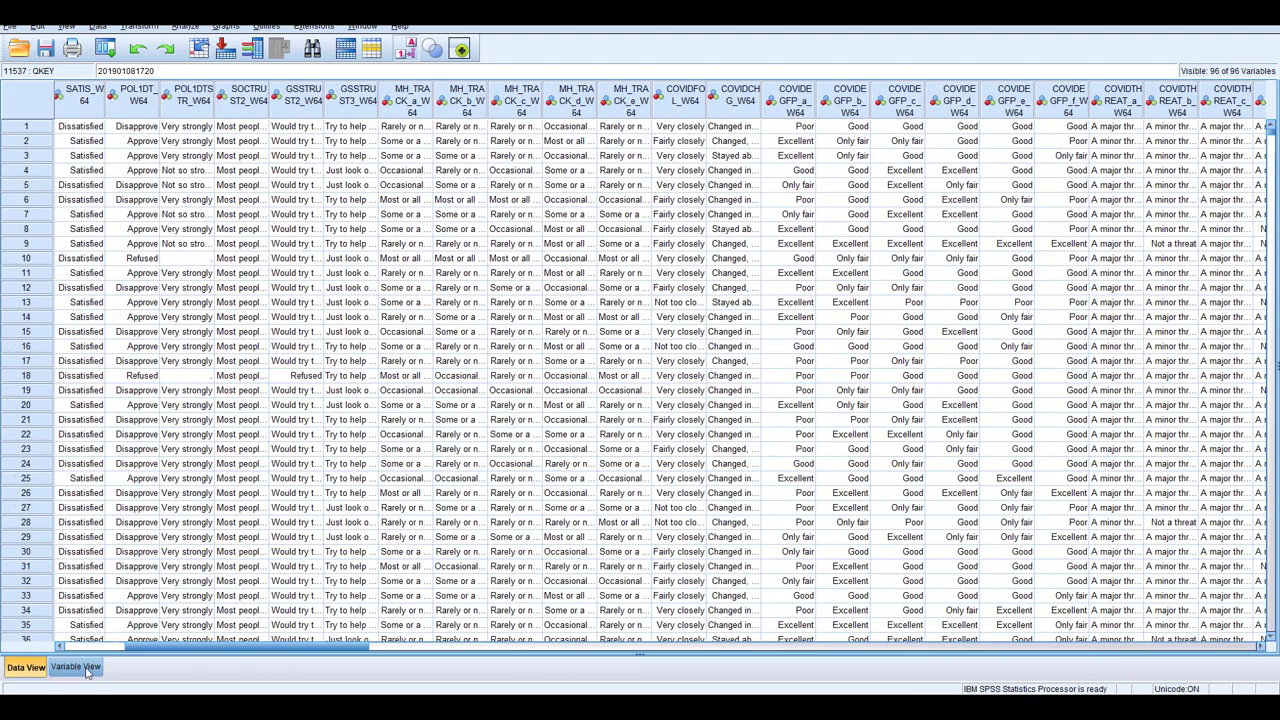
Step: Back in Variable View, select the F_RACETHN, F_ATTEND and COVID_HEALTHSYS_b_W64 variables
left_click(81, 668)
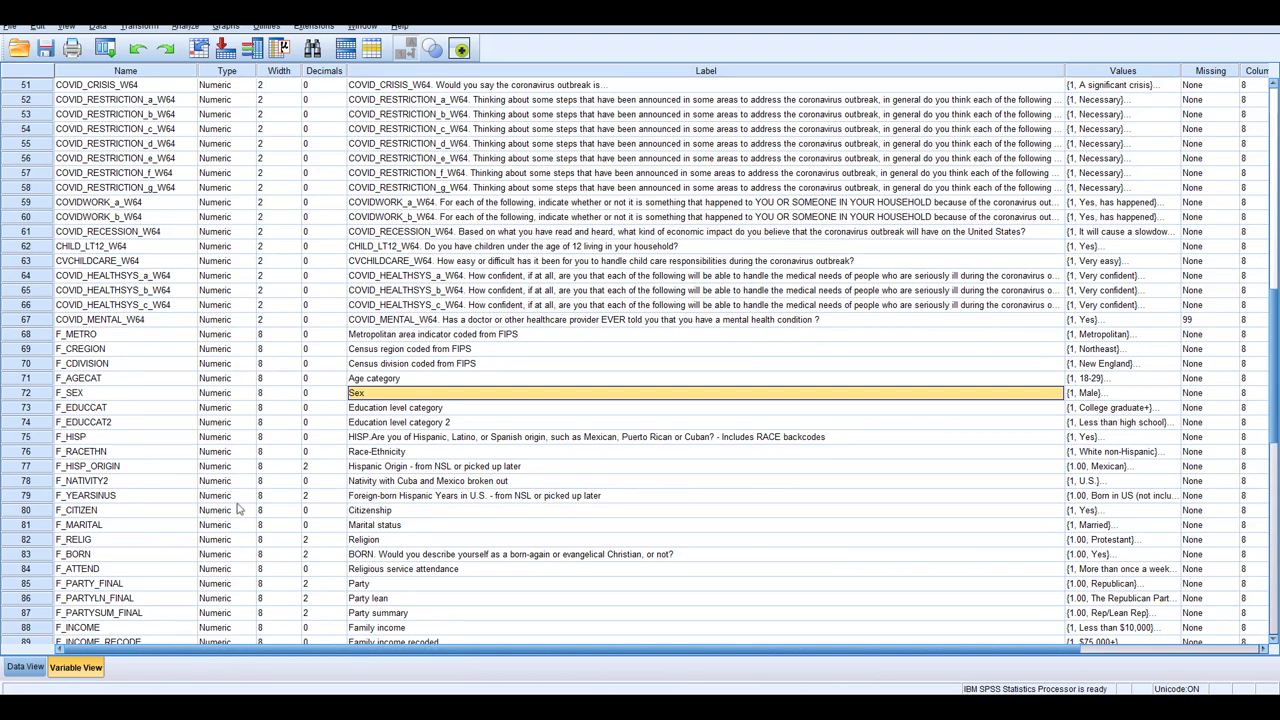
left_click(291, 451)
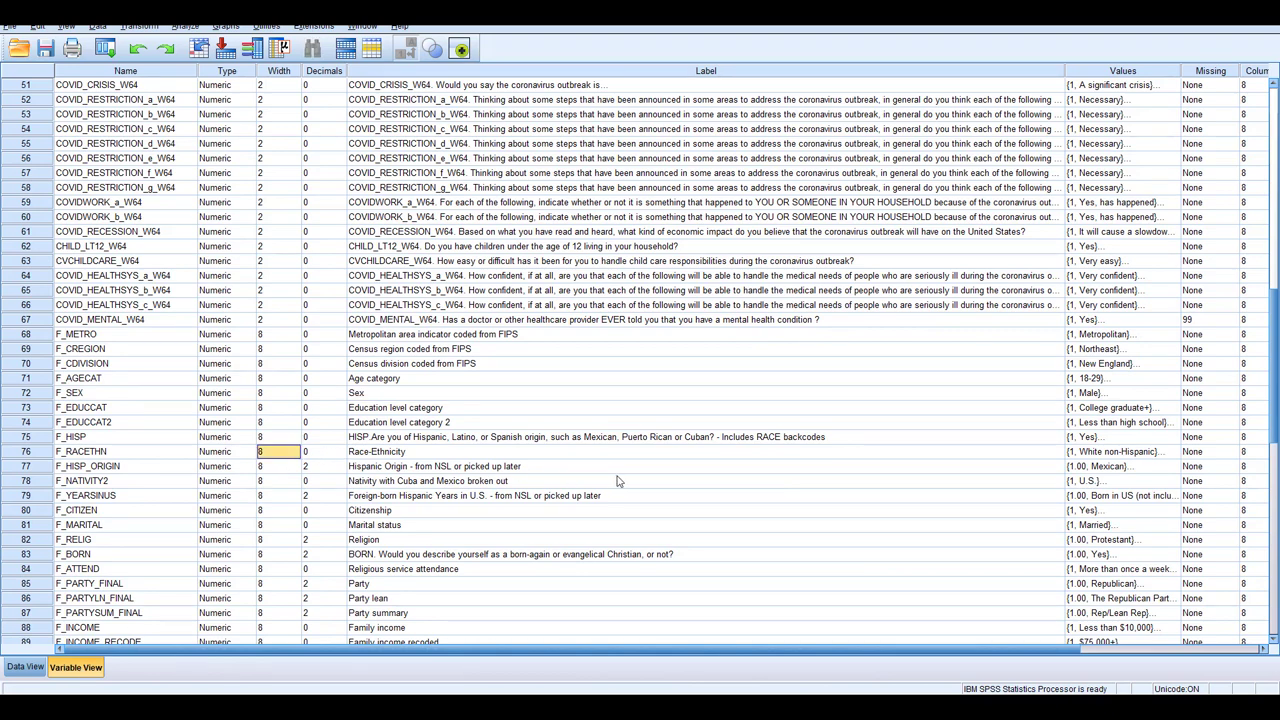
scroll(614, 478, "down", 5)
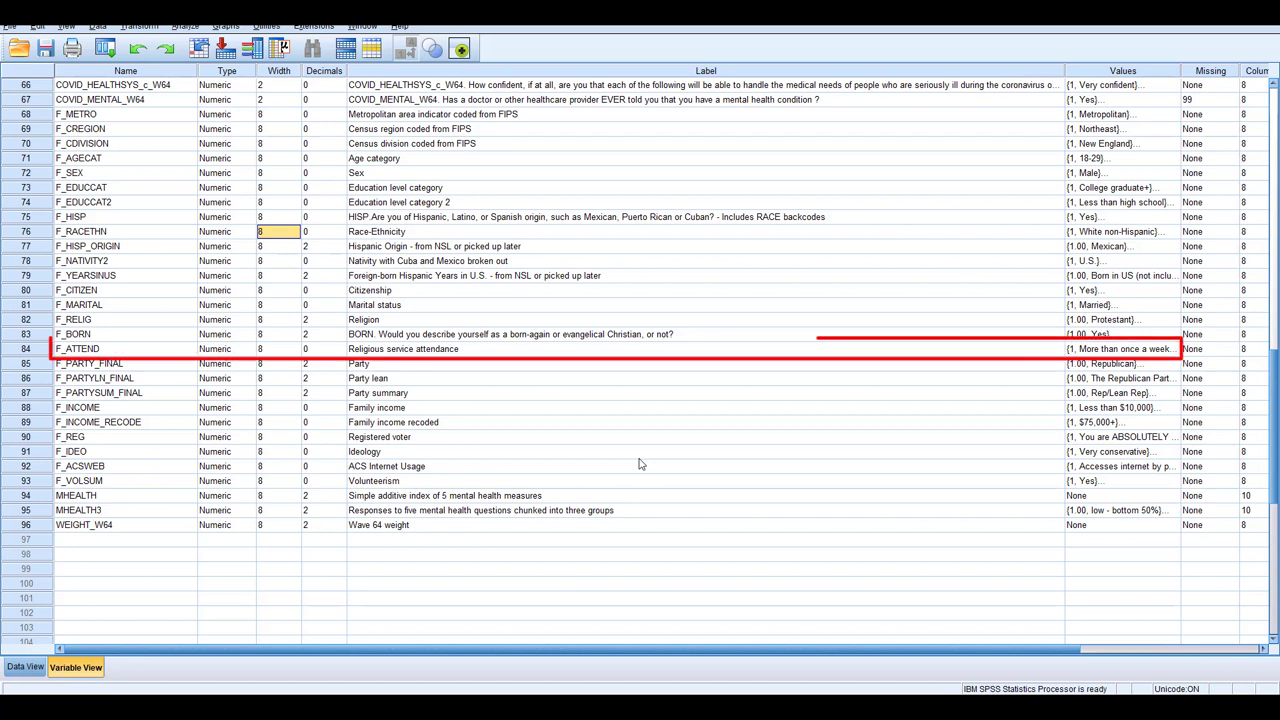
left_click(32, 350)
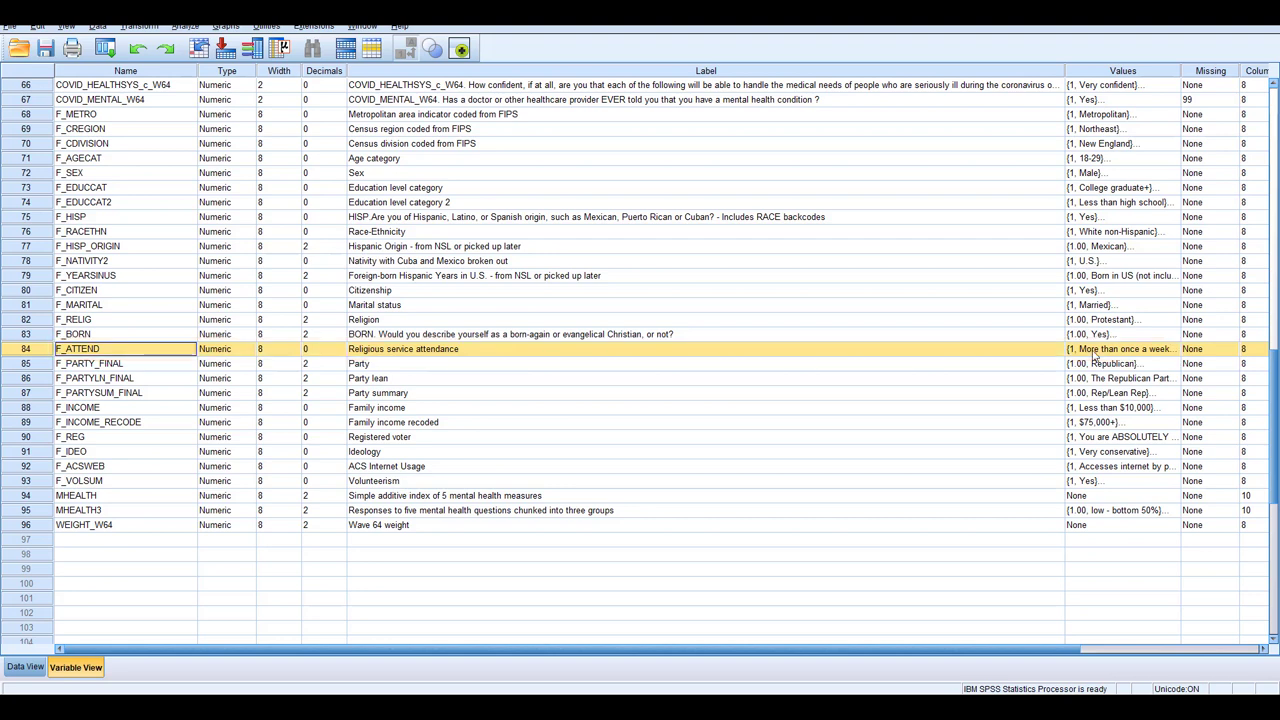
scroll(1095, 355, "up", 7)
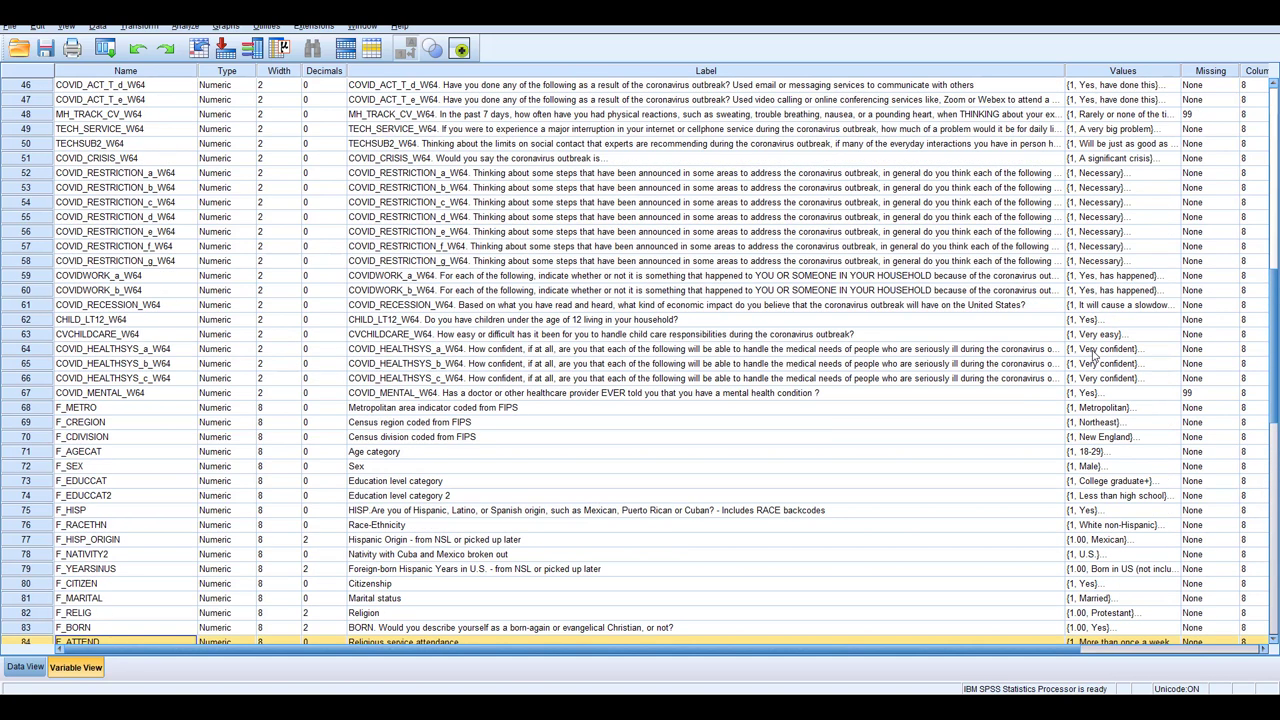
left_click(38, 366)
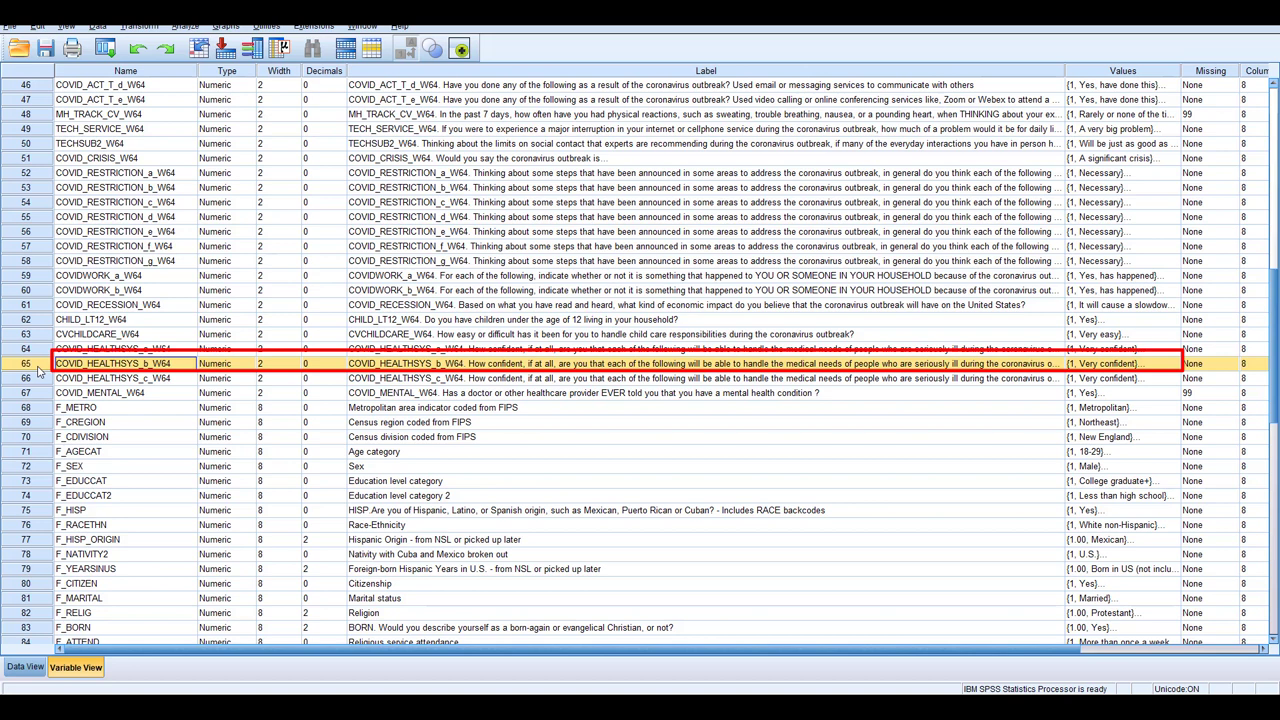